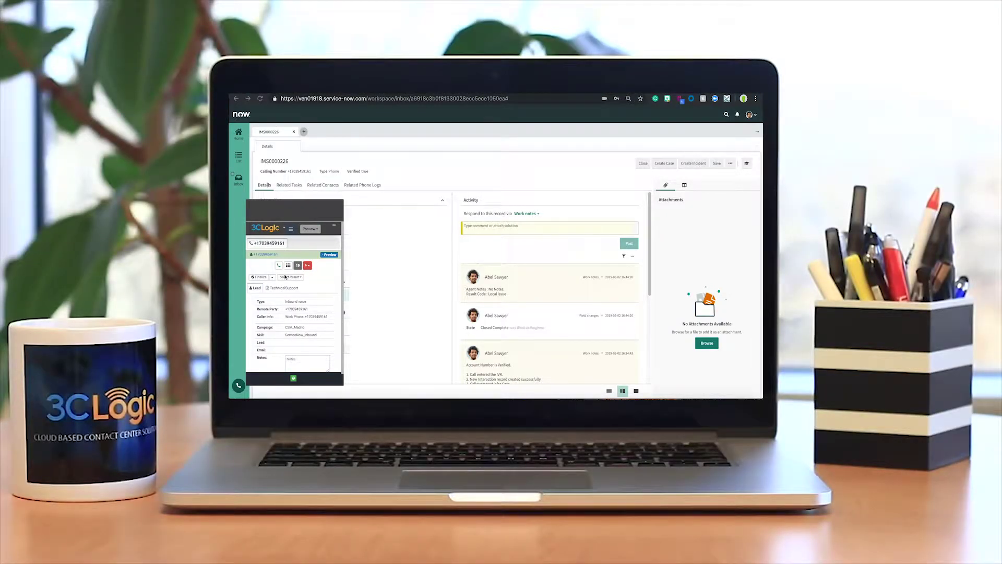
Step: Answer the incoming call and open the interaction's Related Tasks
{"action": "left_click", "coordinate": [278, 266]}
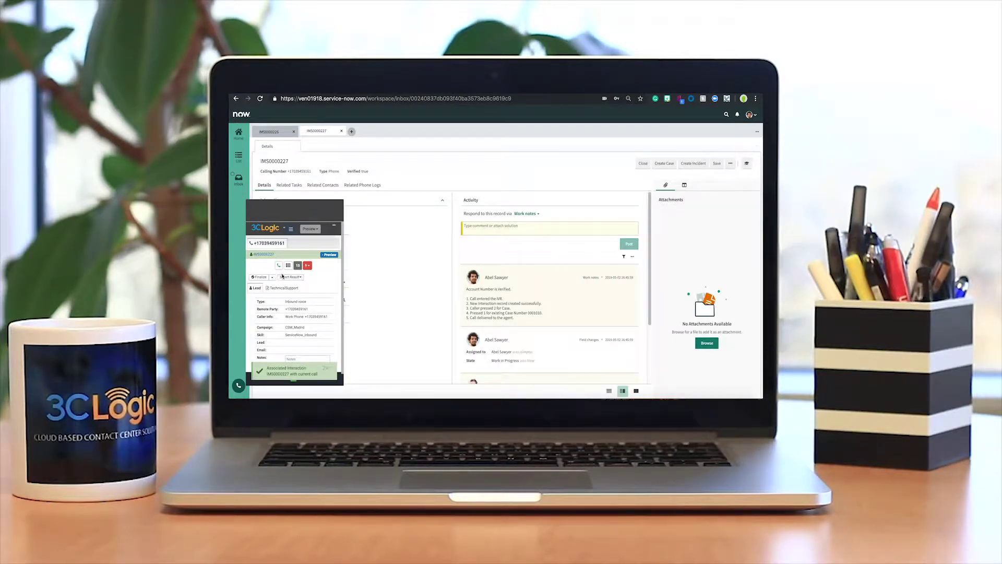
{"action": "left_click", "coordinate": [279, 267]}
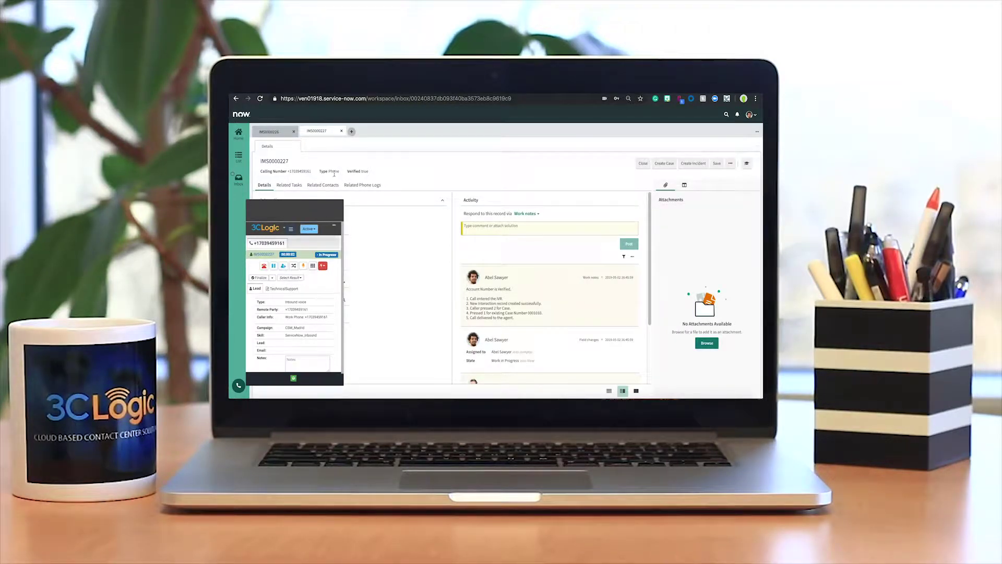
{"action": "left_click", "coordinate": [292, 185]}
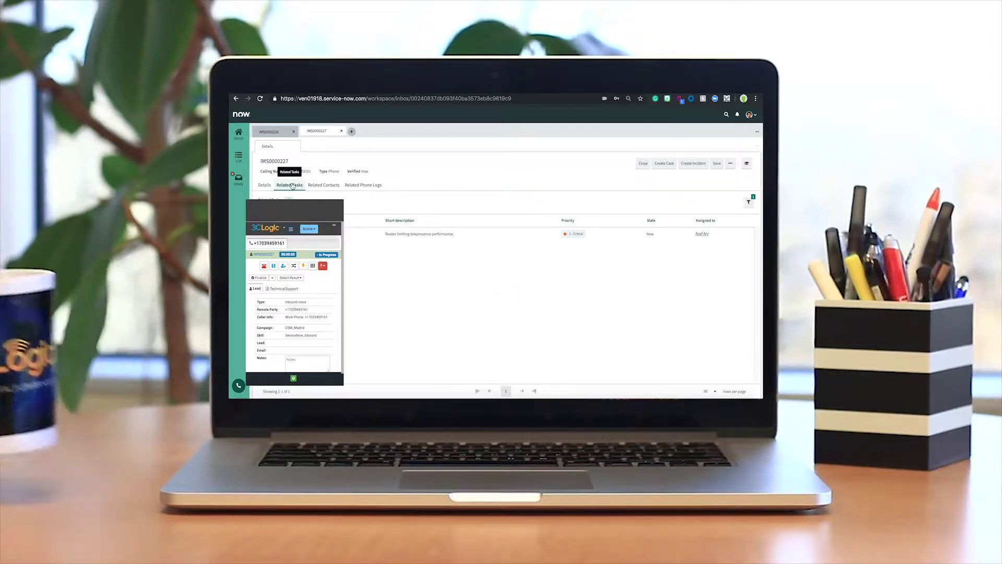
Step: Note 'Customer Called in looking for original agent' and start a warm transfer
{"action": "type", "text": "rginial agent"}
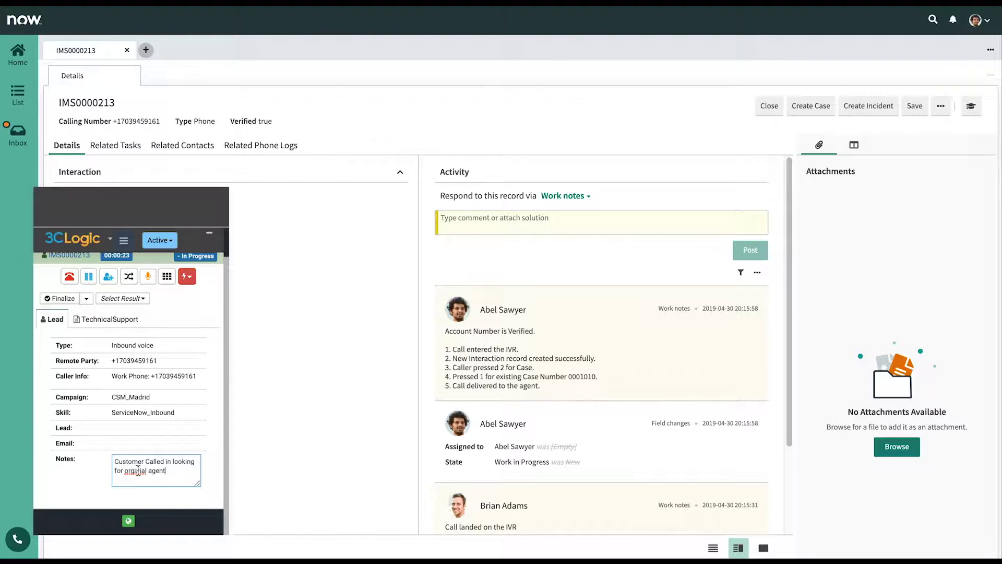
{"action": "left_click", "coordinate": [170, 309]}
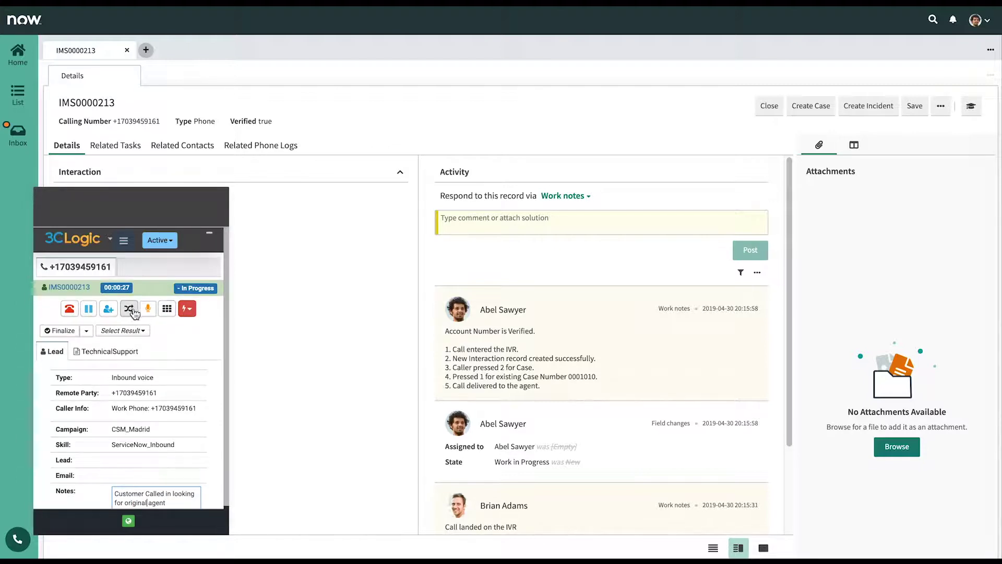
{"action": "left_click", "coordinate": [129, 309]}
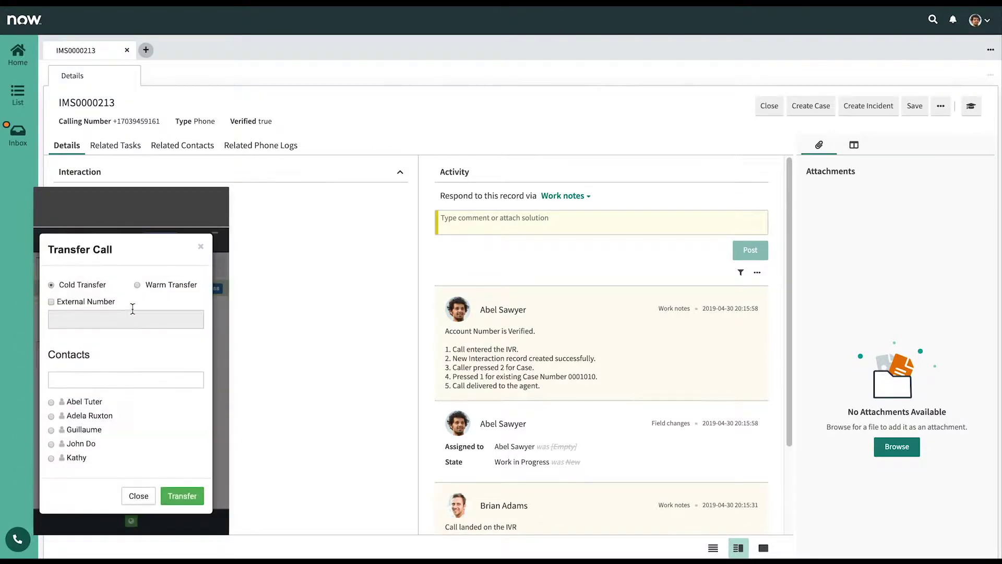
{"action": "left_click", "coordinate": [142, 286]}
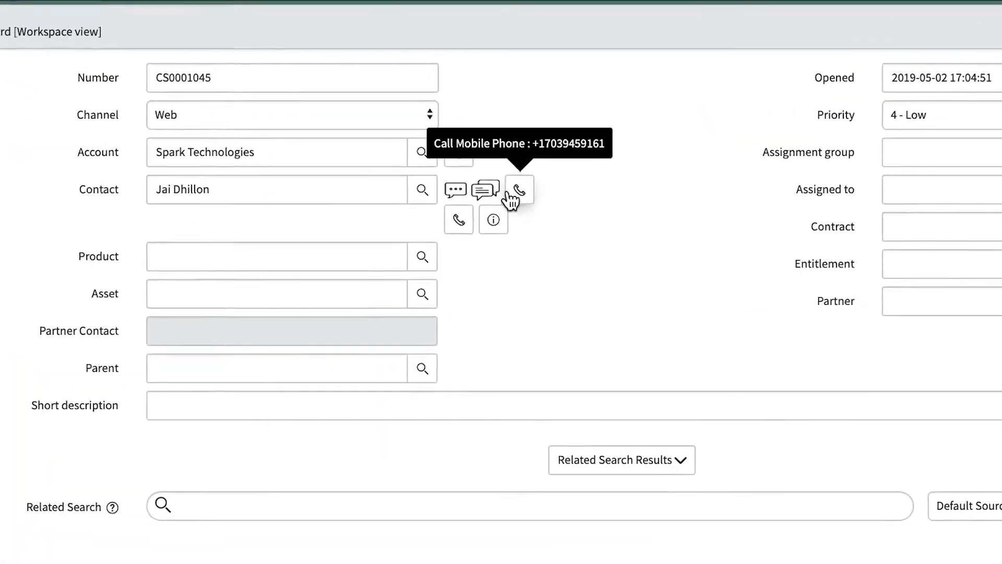
Step: Text the Reminder template to the case contact's mobile number
{"action": "left_click", "coordinate": [455, 205]}
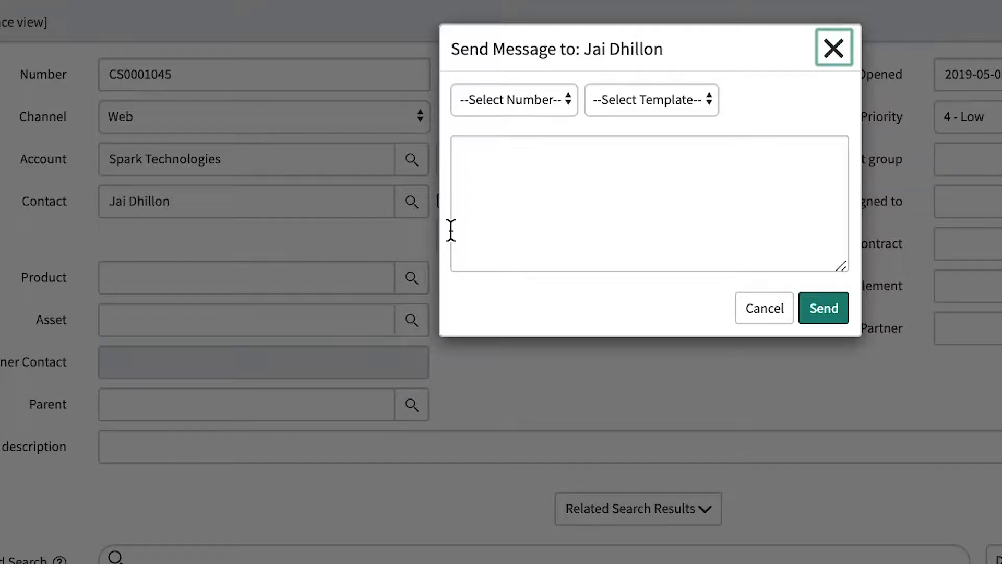
{"action": "left_click", "coordinate": [542, 107]}
{"action": "left_click", "coordinate": [565, 110]}
{"action": "left_click", "coordinate": [619, 103]}
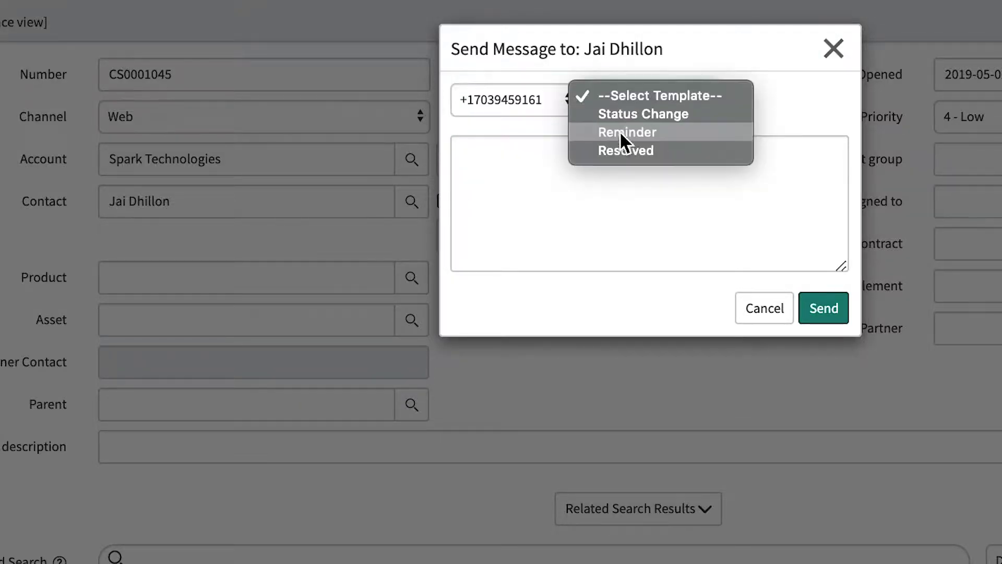
{"action": "left_click", "coordinate": [619, 130]}
{"action": "left_click", "coordinate": [823, 315]}
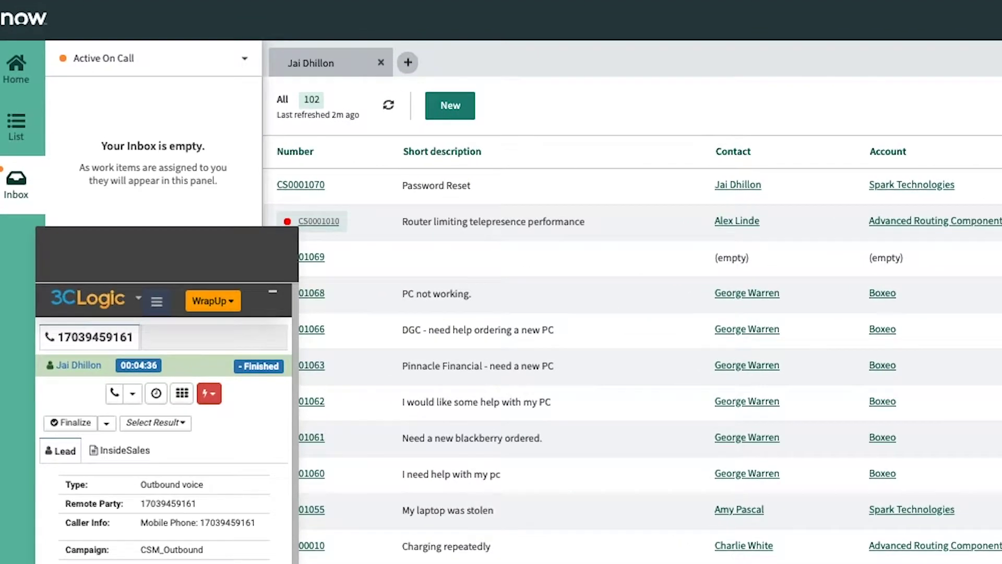
Step: Finalize the finished call, collapse the softphone, and accept the Password Reset case
{"action": "left_click", "coordinate": [75, 423]}
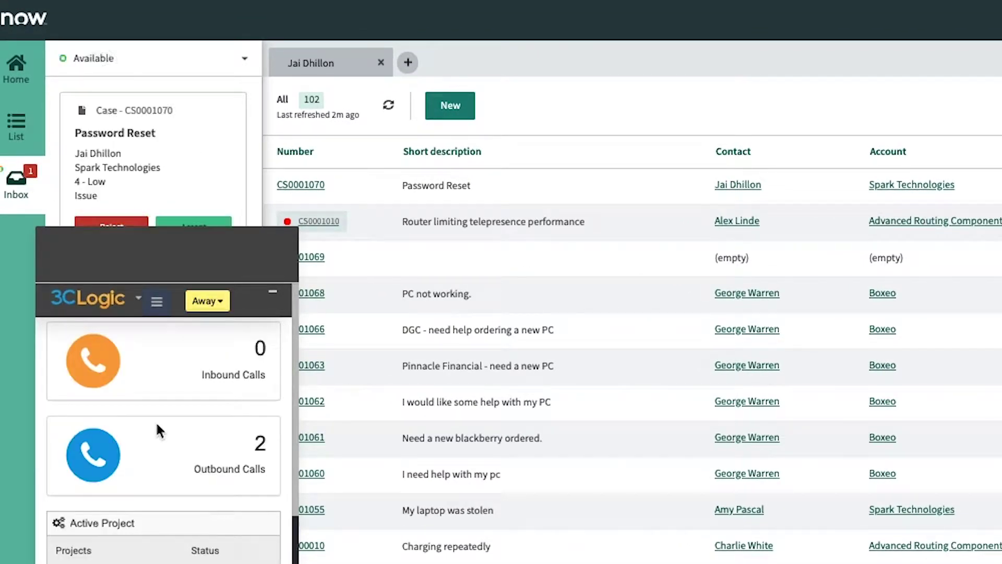
{"action": "left_click", "coordinate": [272, 291]}
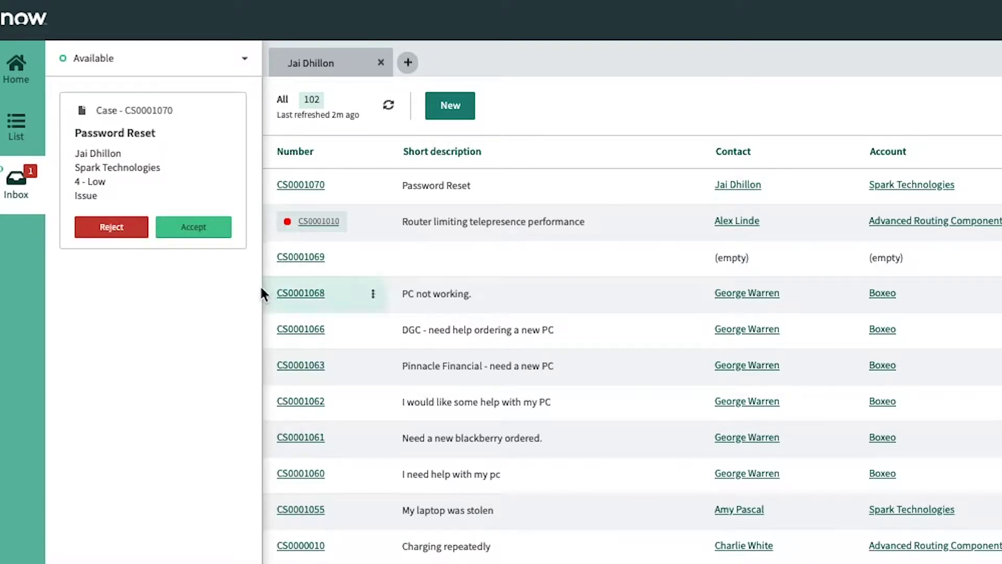
{"action": "left_click", "coordinate": [211, 235]}
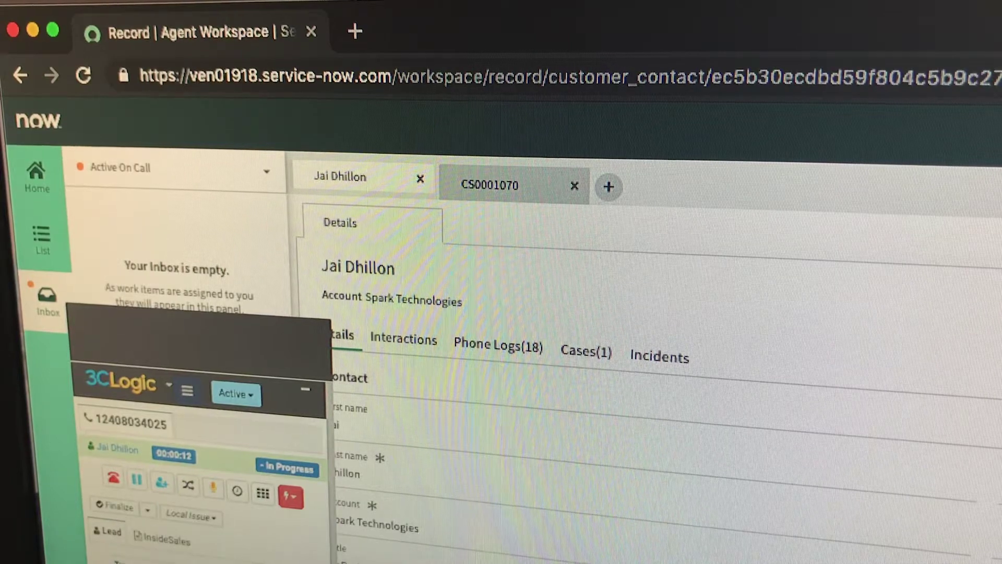
Step: Hang up the Password Reset call, finalize wrap-up, and toggle Call in the presence dropdown
{"action": "left_click", "coordinate": [113, 478]}
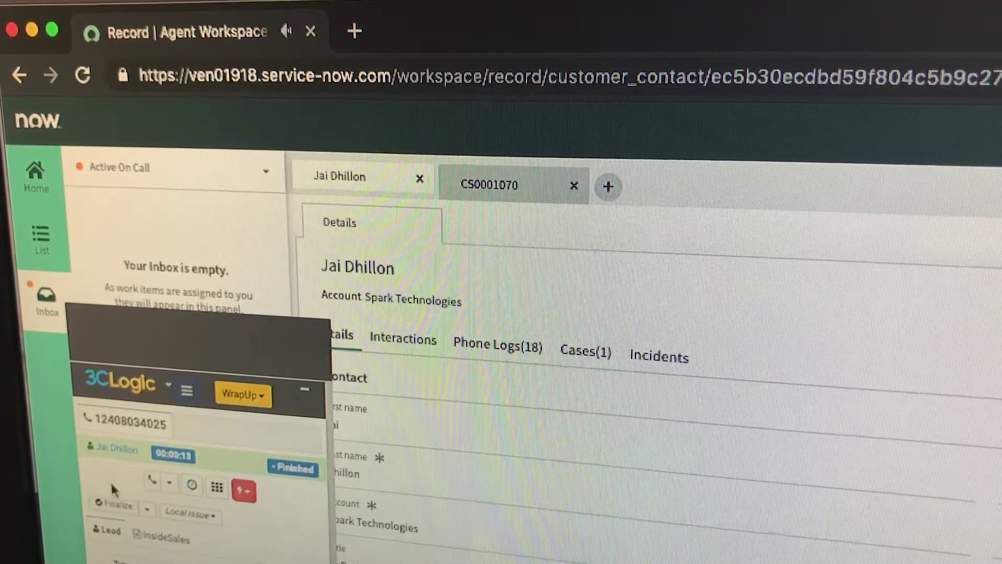
{"action": "left_click", "coordinate": [117, 505]}
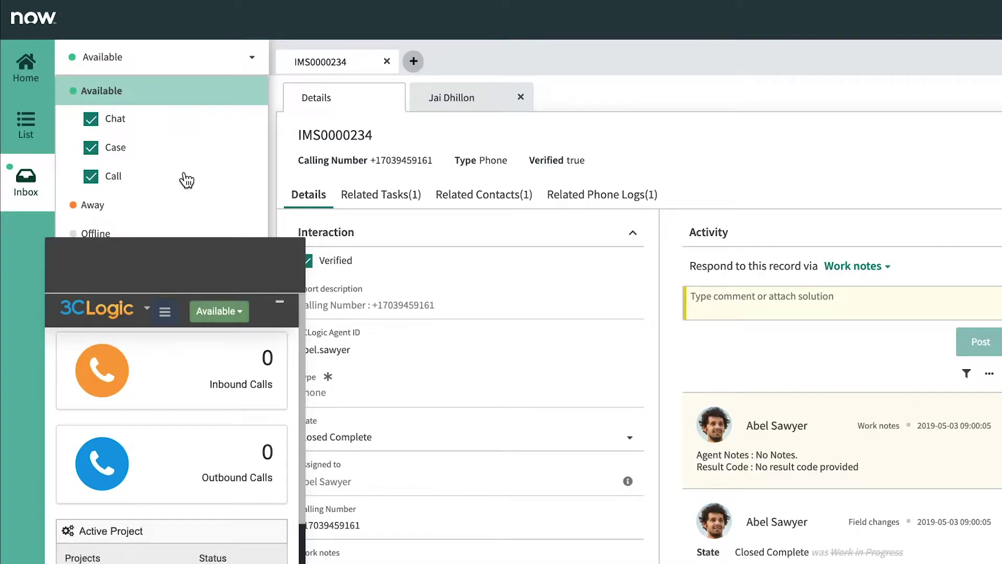
{"action": "left_click", "coordinate": [93, 178]}
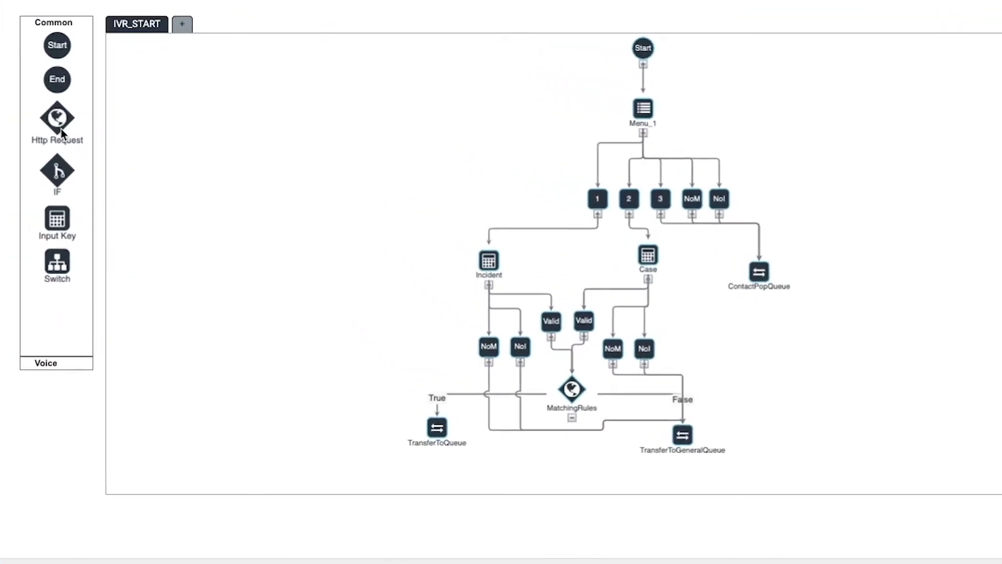
Step: Add an End node to the IVR flow and connect TransferToGeneralQueue and ContactPopQueue to it
{"action": "left_click_drag", "start_coordinate": [57, 78], "coordinate": [649, 478]}
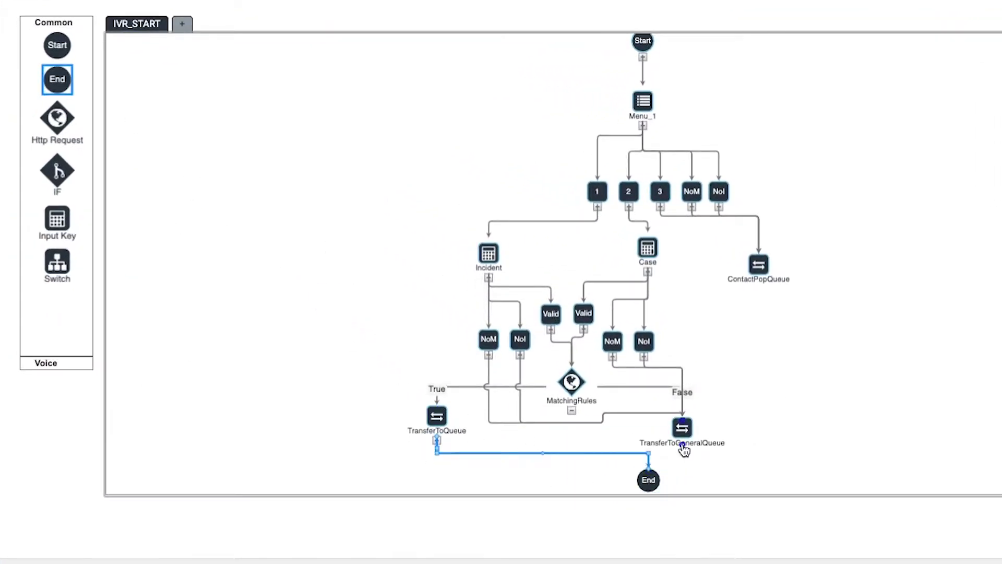
{"action": "left_click_drag", "start_coordinate": [682, 448], "coordinate": [648, 476]}
{"action": "left_click_drag", "start_coordinate": [744, 320], "coordinate": [696, 461]}
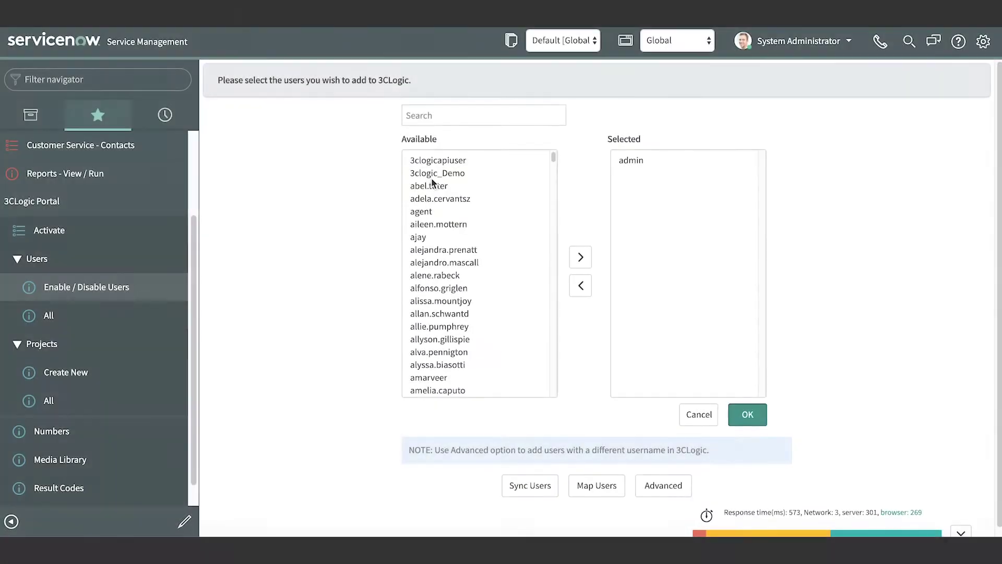
Step: Move two users from the Available list into Selected alongside admin
{"action": "left_click", "coordinate": [432, 185]}
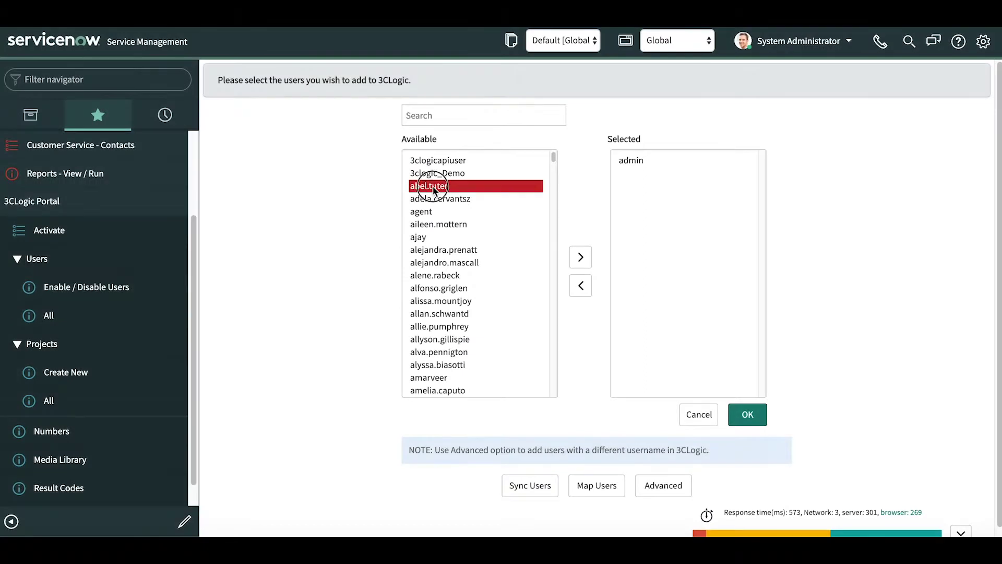
{"action": "left_click", "coordinate": [582, 257]}
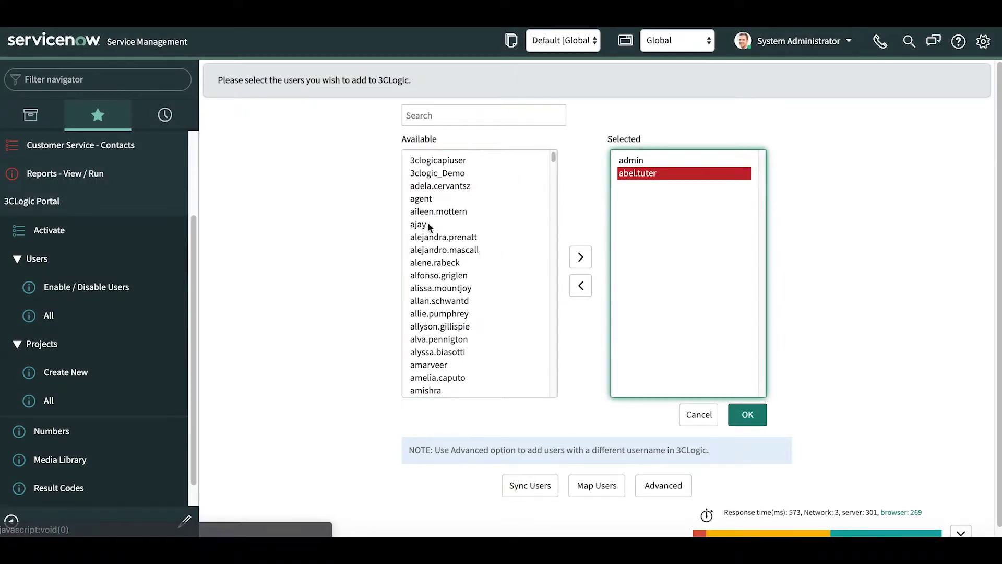
{"action": "left_click", "coordinate": [426, 224]}
{"action": "left_click", "coordinate": [580, 257]}
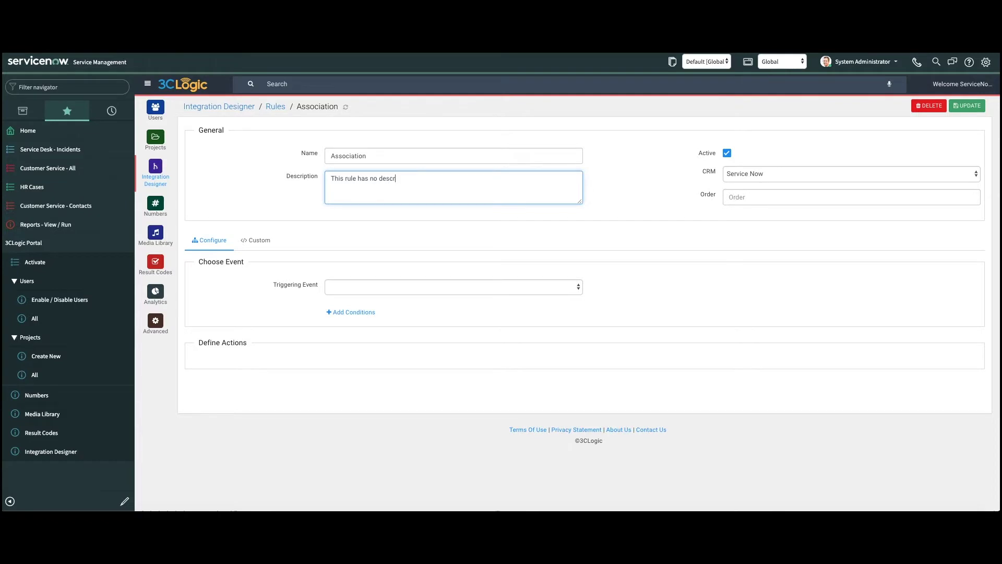
Step: Change the Association rule description to 'Embeds Associate' and trigger it On Call Connection
{"action": "key", "text": "BackSpace"}
{"action": "key", "text": "BackSpace"}
{"action": "key", "text": "BackSpace"}
{"action": "key", "text": "BackSpace"}
{"action": "key", "text": "BackSpace"}
{"action": "key", "text": "BackSpace"}
{"action": "key", "text": "BackSpace"}
{"action": "key", "text": "BackSpace"}
{"action": "key", "text": "BackSpace"}
{"action": "type", "text": "Embeds Asso"}
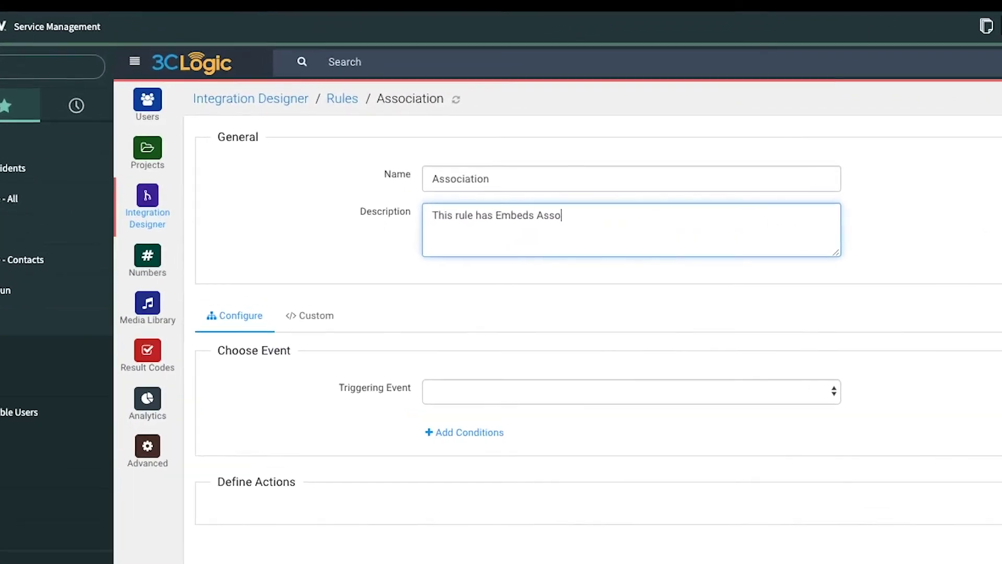
{"action": "type", "text": "ciate"}
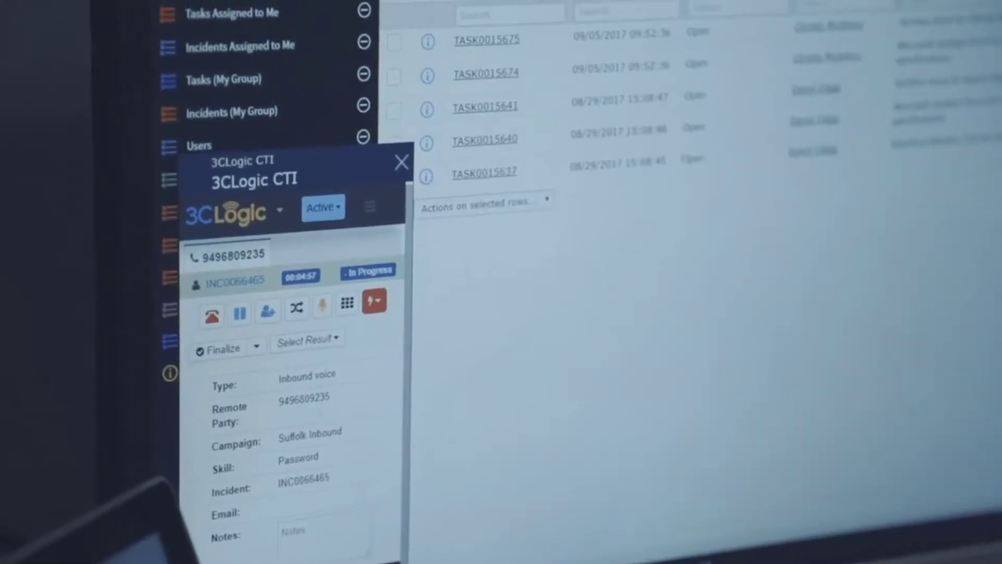
{"action": "left_click", "coordinate": [741, 214]}
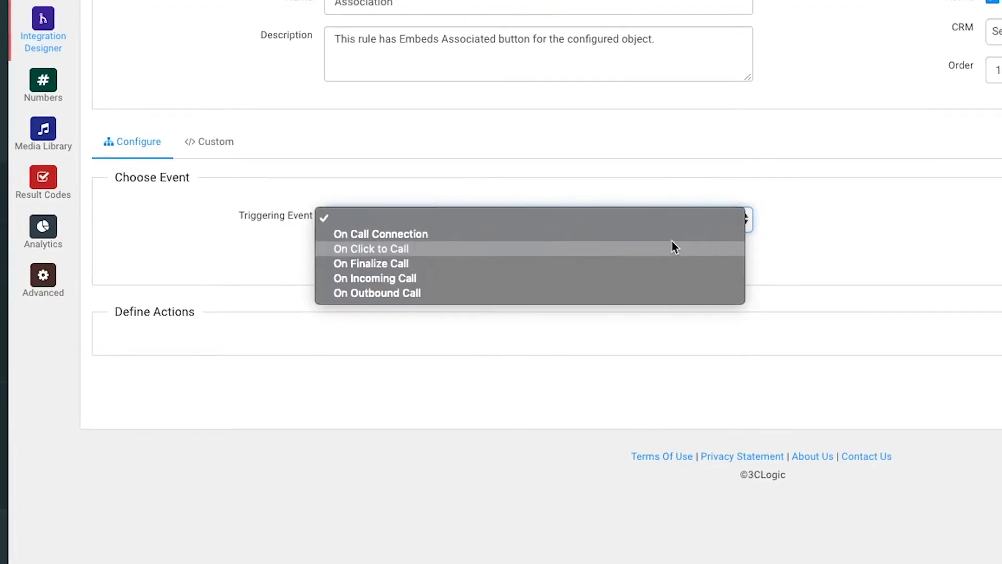
{"action": "left_click", "coordinate": [671, 234]}
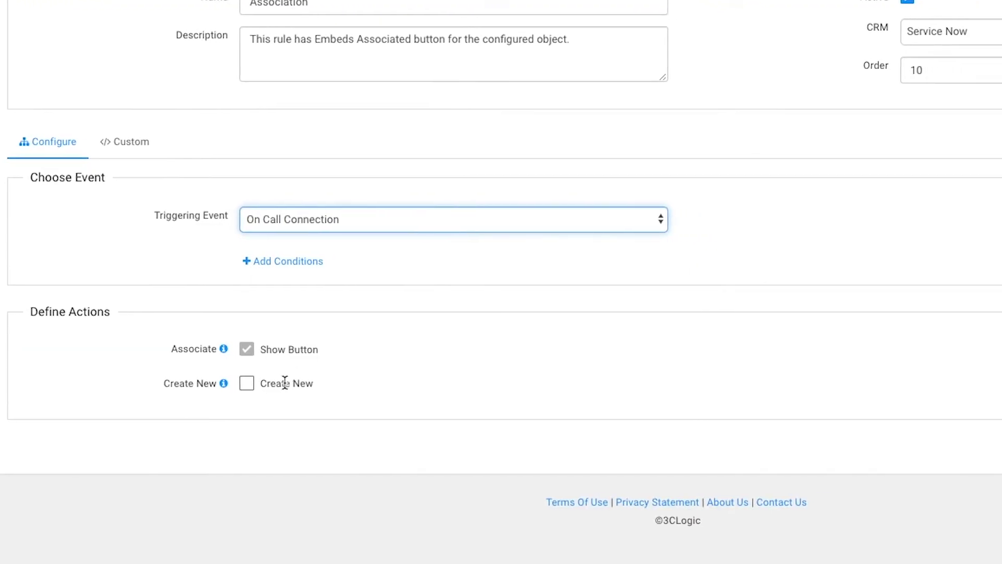
Step: Enable Create New and add the sys_user table labelled User
{"action": "left_click", "coordinate": [300, 384]}
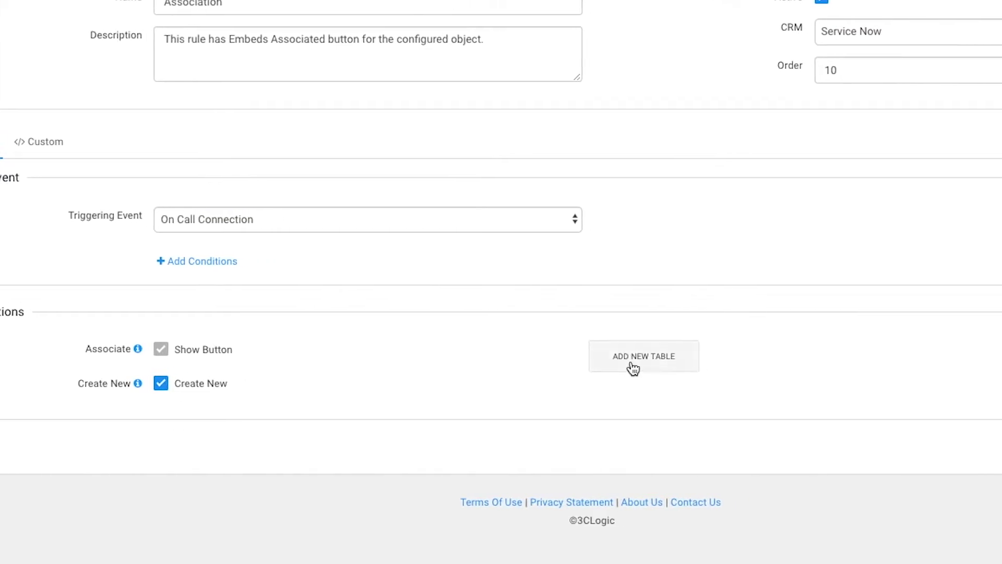
{"action": "left_click", "coordinate": [670, 365]}
{"action": "left_click", "coordinate": [700, 369]}
{"action": "type", "text": "sys_user"}
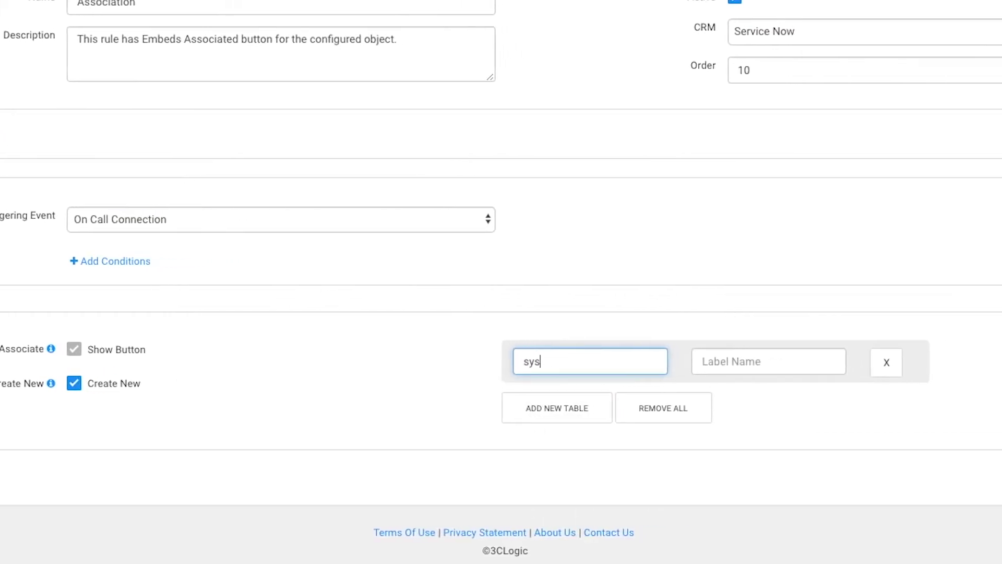
{"action": "left_click", "coordinate": [679, 362]}
{"action": "type", "text": "User"}
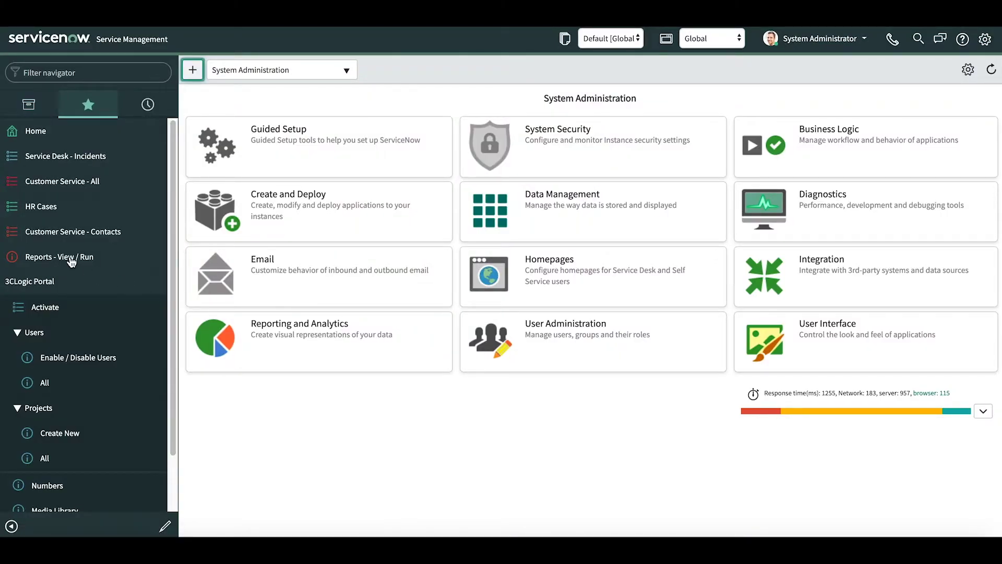
Step: Open the 3CLogic Call Disposition Report from Reports - View / Run and scroll its chart
{"action": "left_click", "coordinate": [71, 262]}
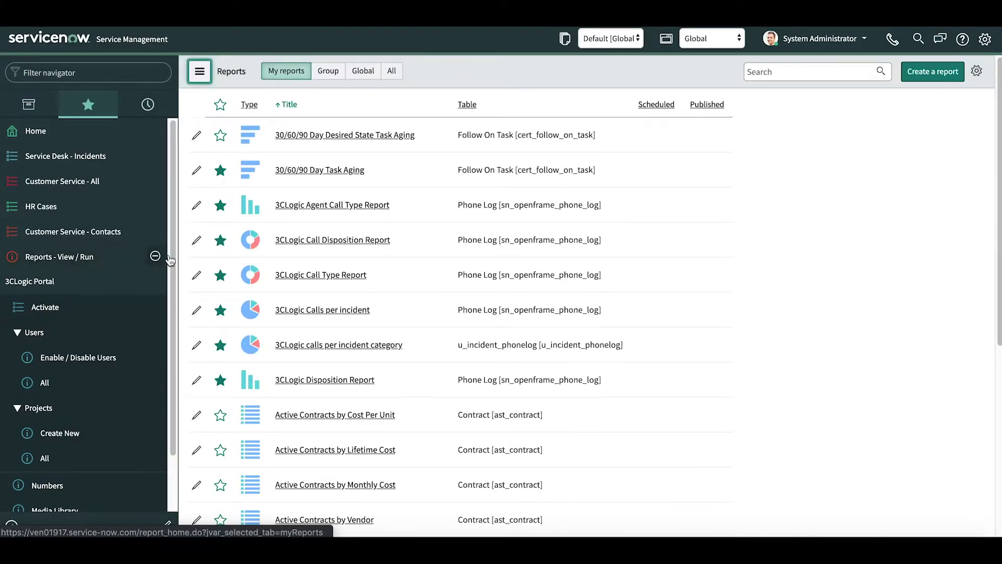
{"action": "left_click", "coordinate": [298, 241]}
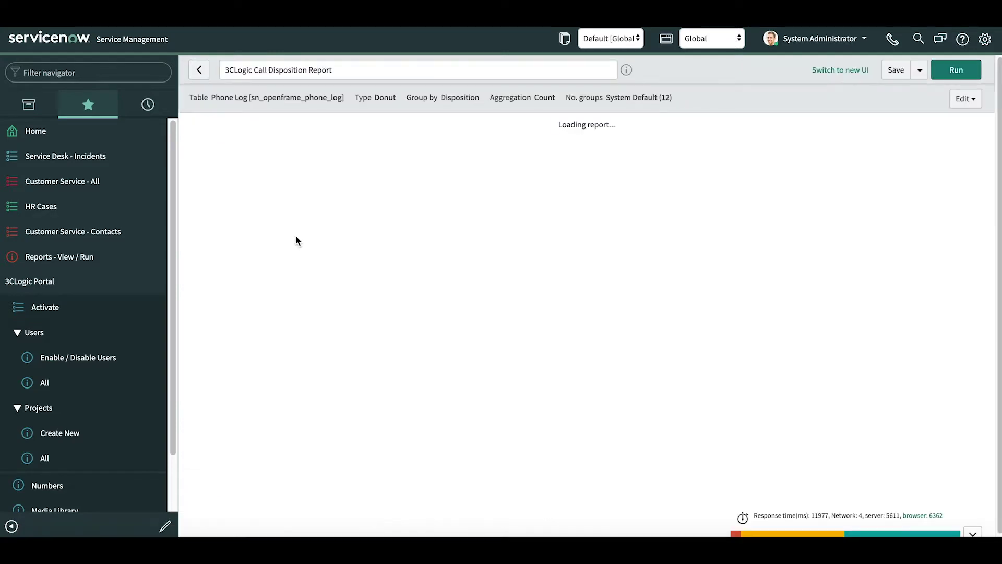
{"action": "scroll", "coordinate": [296, 237], "scroll_direction": "down", "scroll_amount": 1}
{"action": "scroll", "coordinate": [296, 239], "scroll_direction": "down", "scroll_amount": 4}
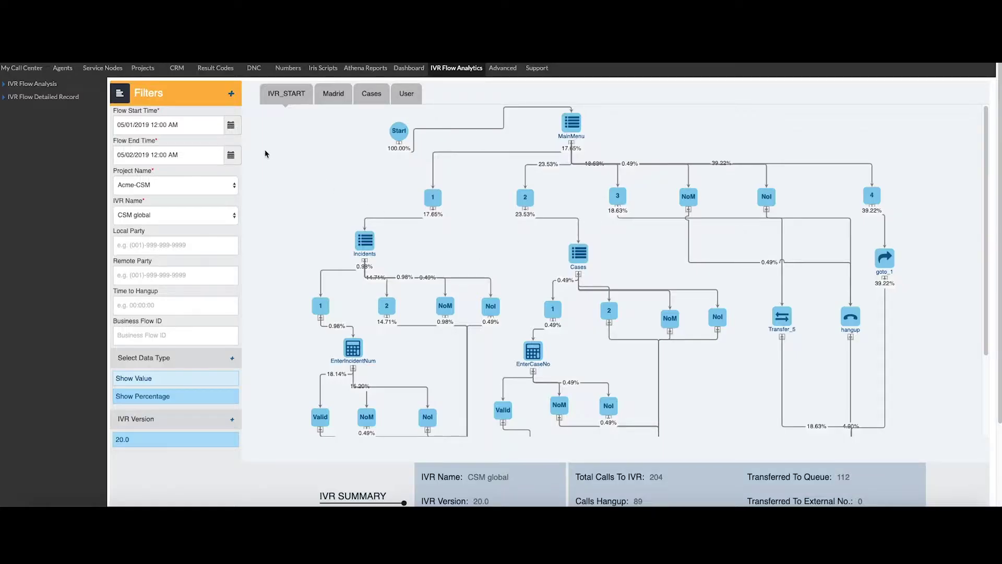
{"action": "left_click", "coordinate": [231, 126]}
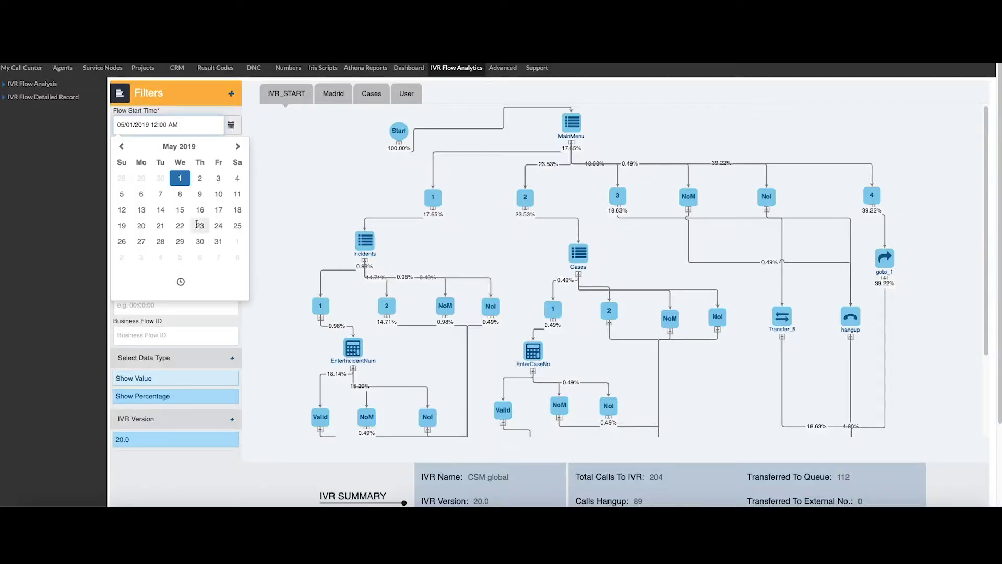
{"action": "left_click", "coordinate": [184, 282]}
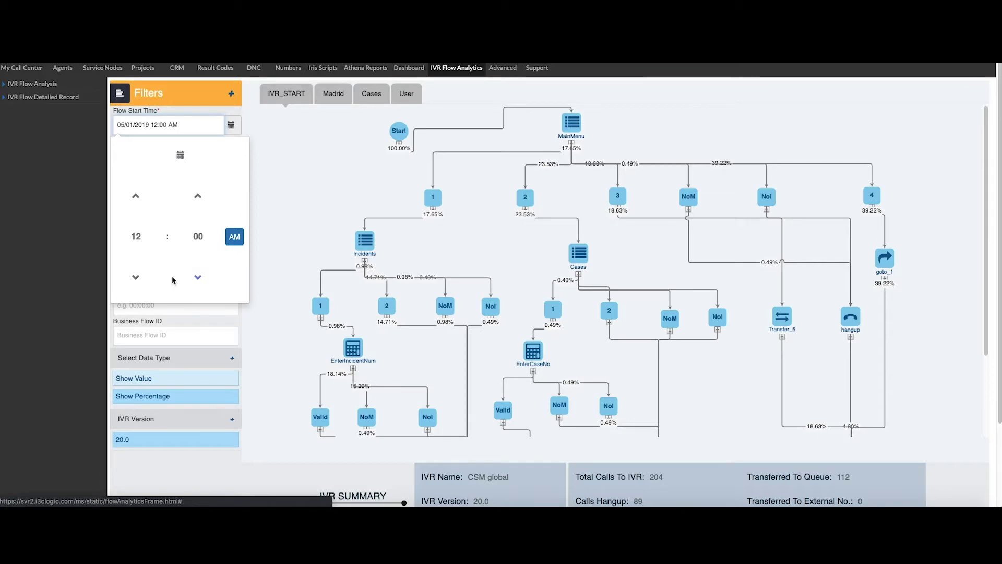
{"action": "left_click", "coordinate": [52, 145]}
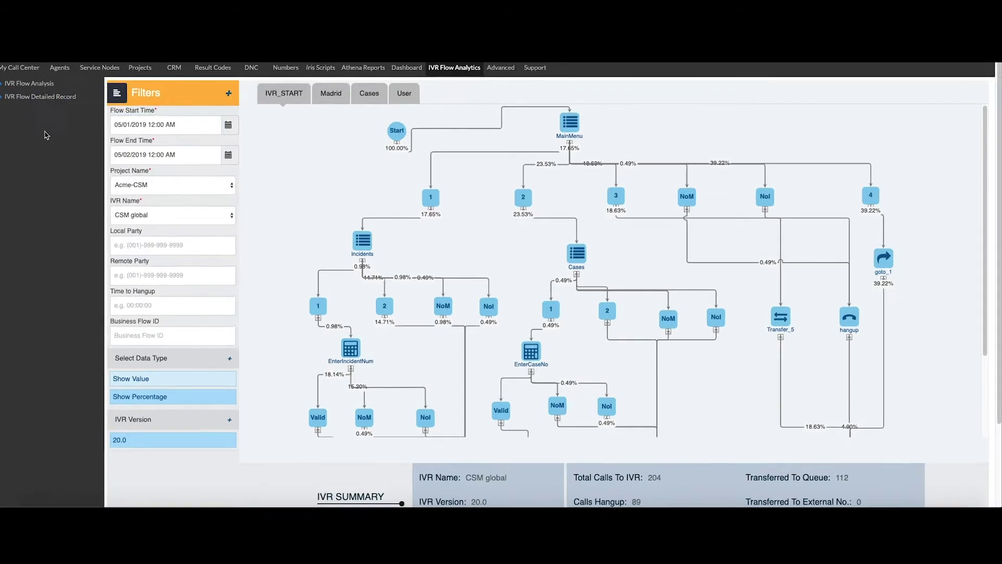